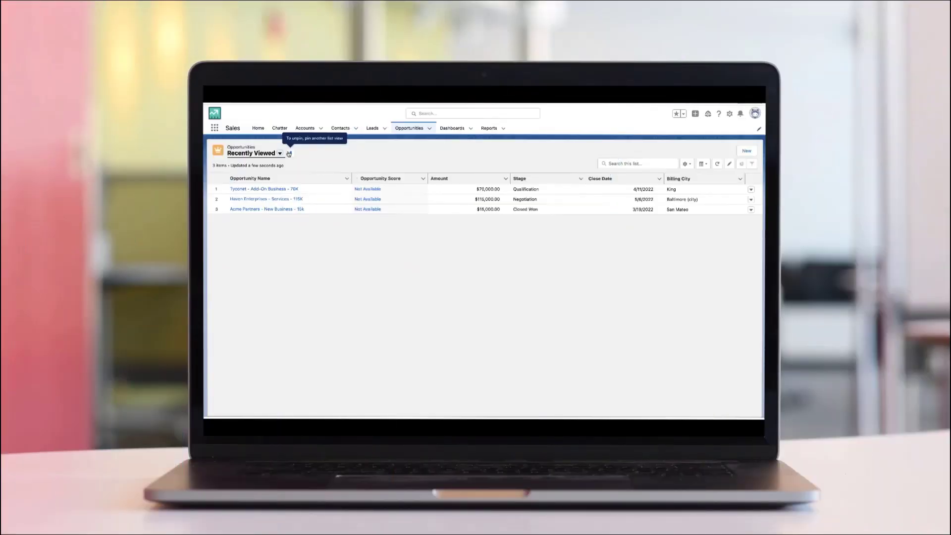
- Switch the Opportunities list from Recently Viewed to All Opportunities, then reopen the List Views menu
left_click(270, 156)
left_click(266, 177)
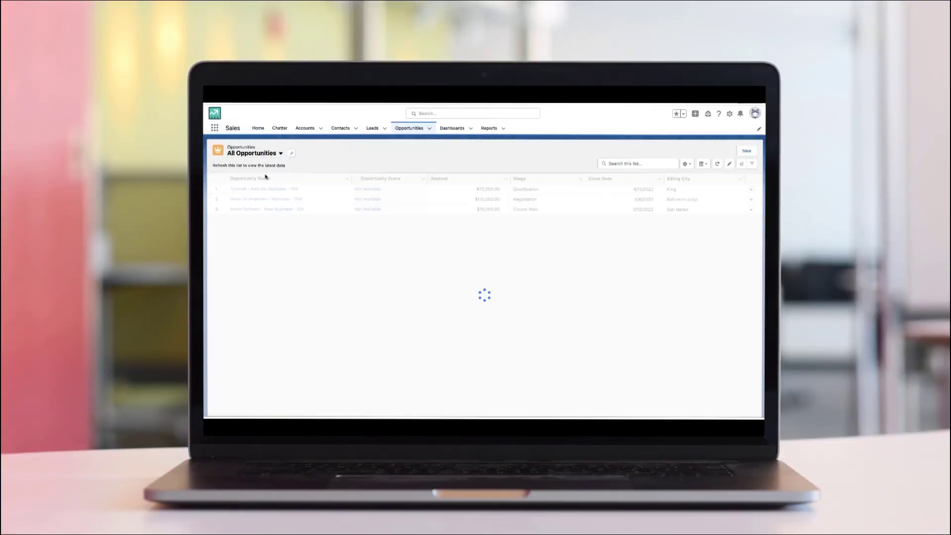
left_click(278, 153)
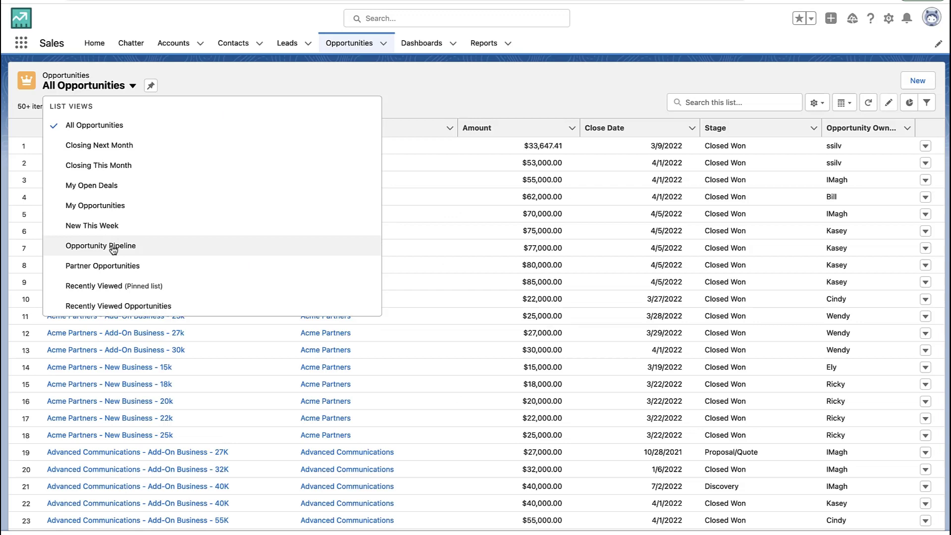
- Switch to the Closing Next Month view and inspect its List View Controls settings
left_click(118, 153)
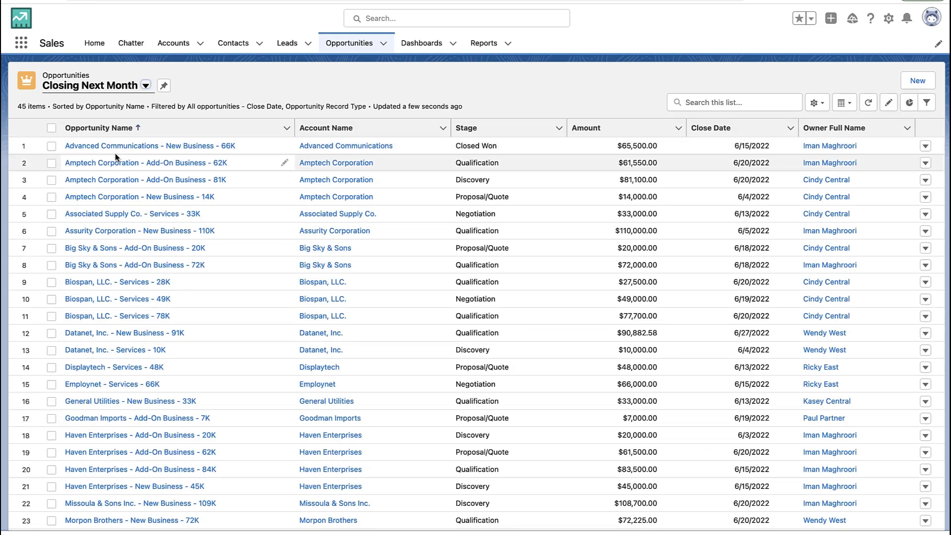
left_click(816, 103)
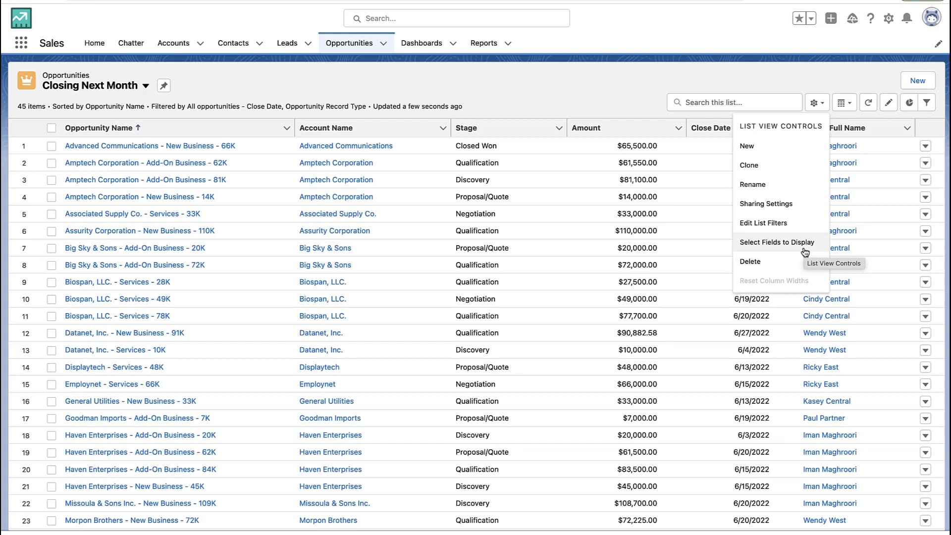
left_click(503, 106)
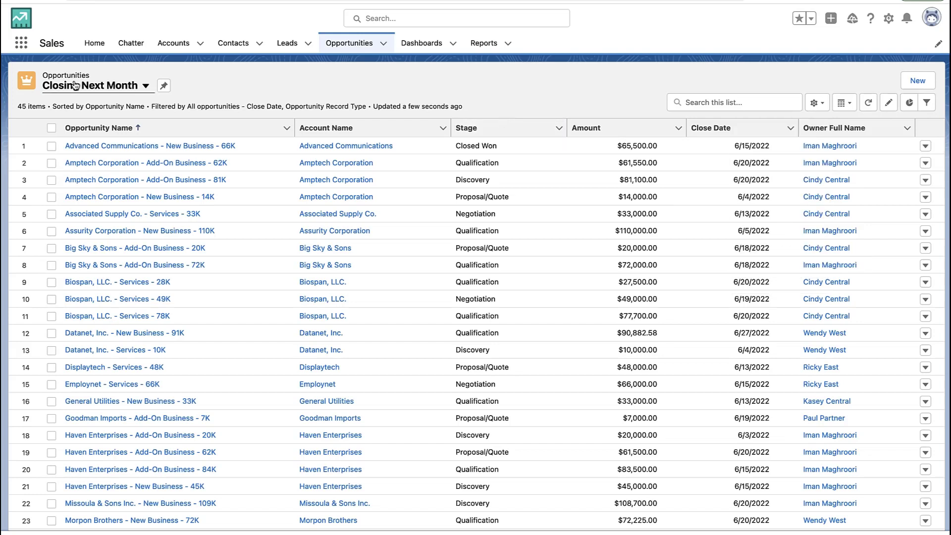
- Switch to the Recently Viewed list and open its List View Controls, where field selection is greyed out
left_click(108, 88)
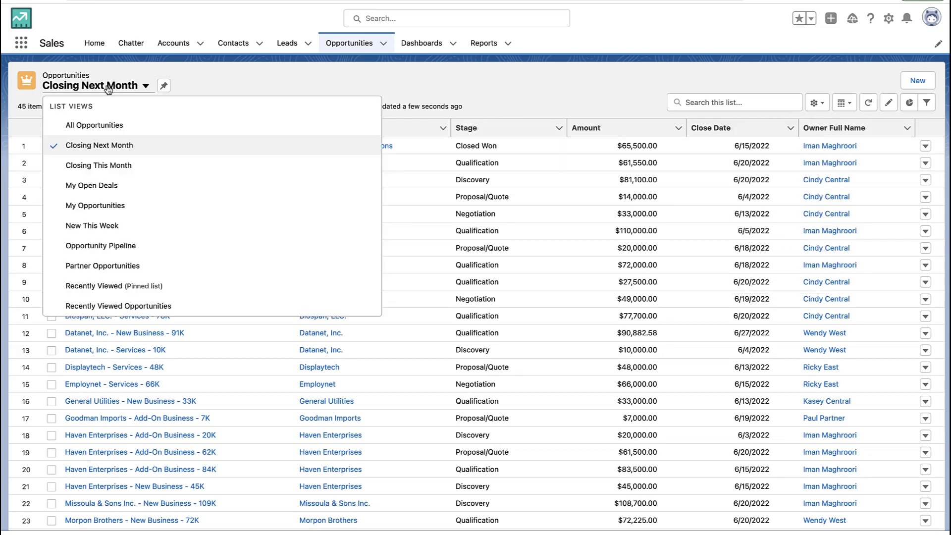
left_click(106, 283)
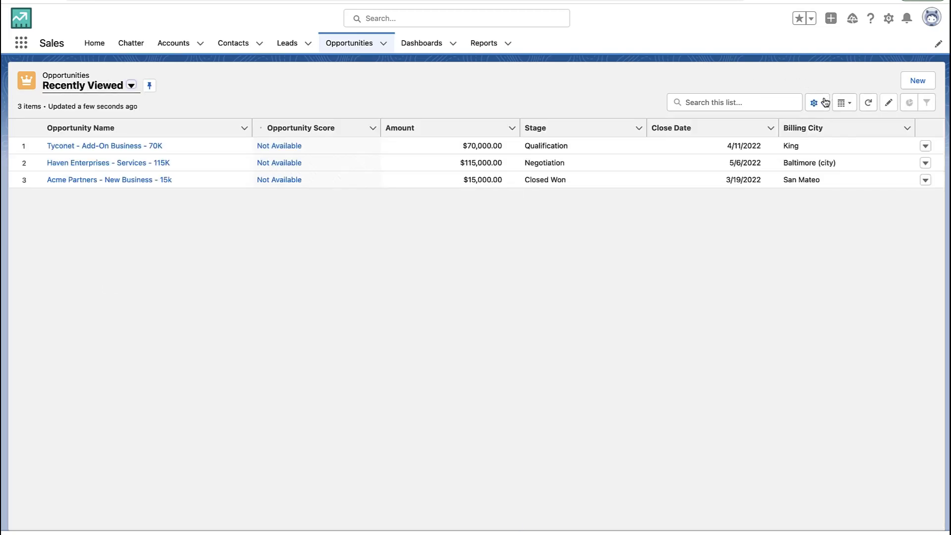
left_click(822, 103)
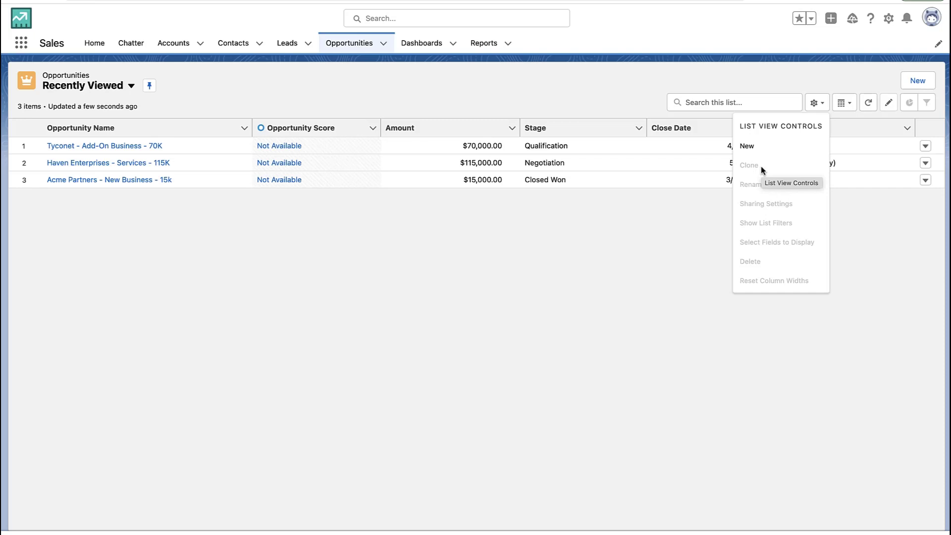
- Close the List View Controls menu, glance at the List Views dropdown, and dismiss it
left_click(553, 263)
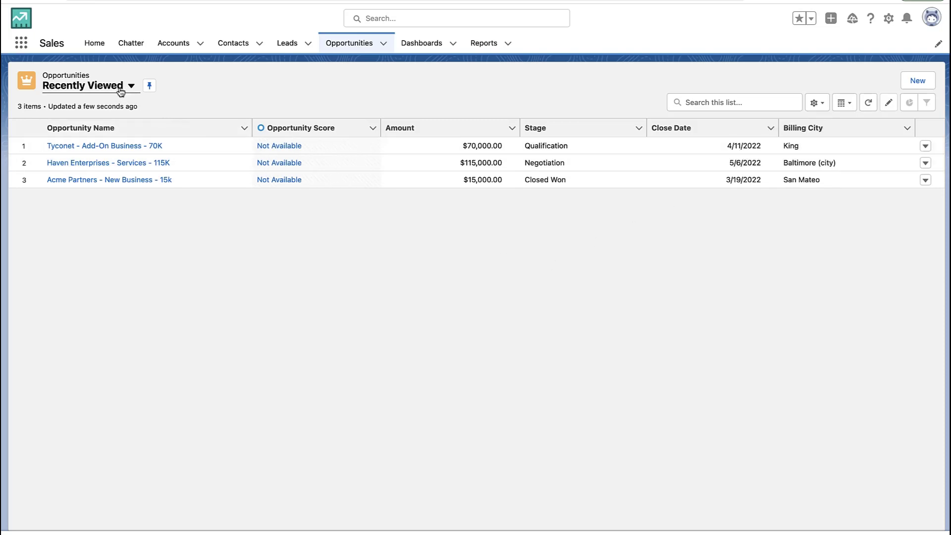
left_click(85, 89)
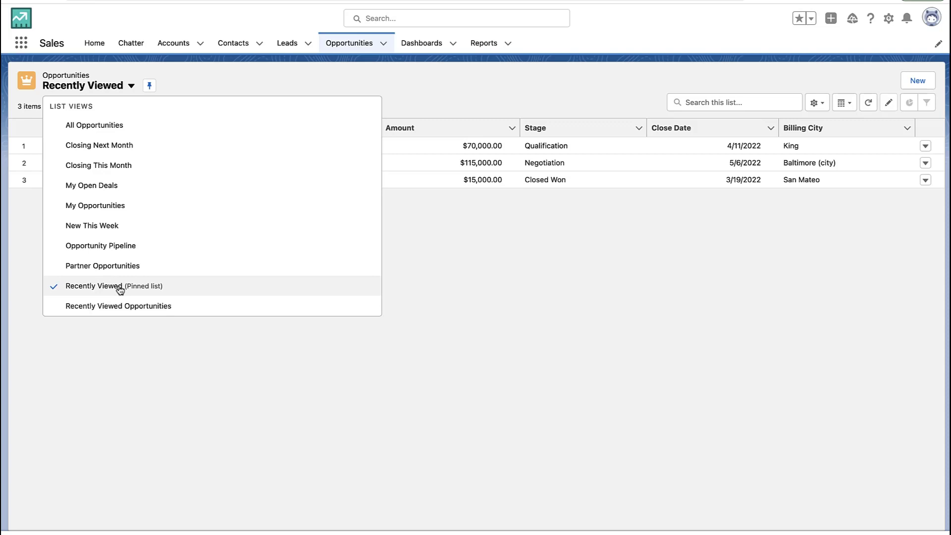
key("Escape")
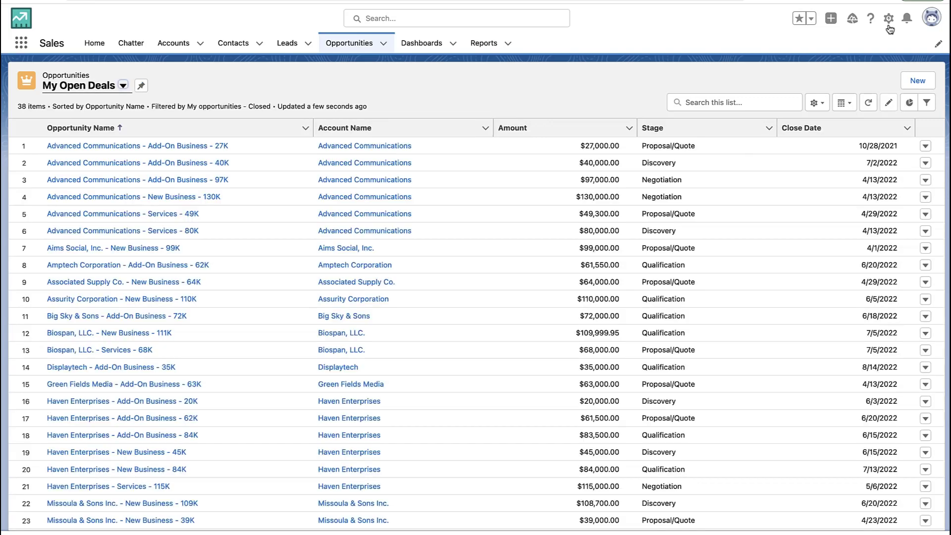
- In Setup, find Profiles via Quick Find 'prof' and open the *Sales profile's settings search
left_click(889, 19)
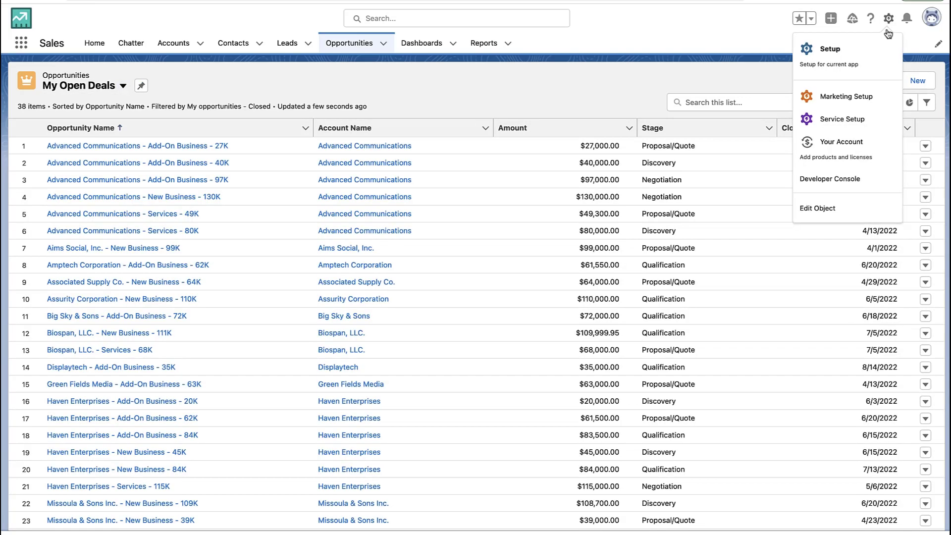
left_click(873, 61)
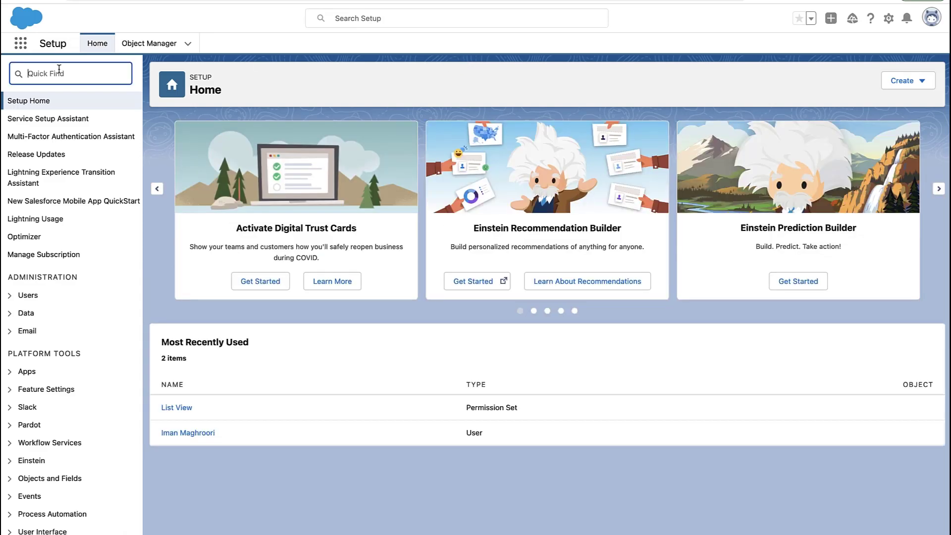
type("prof")
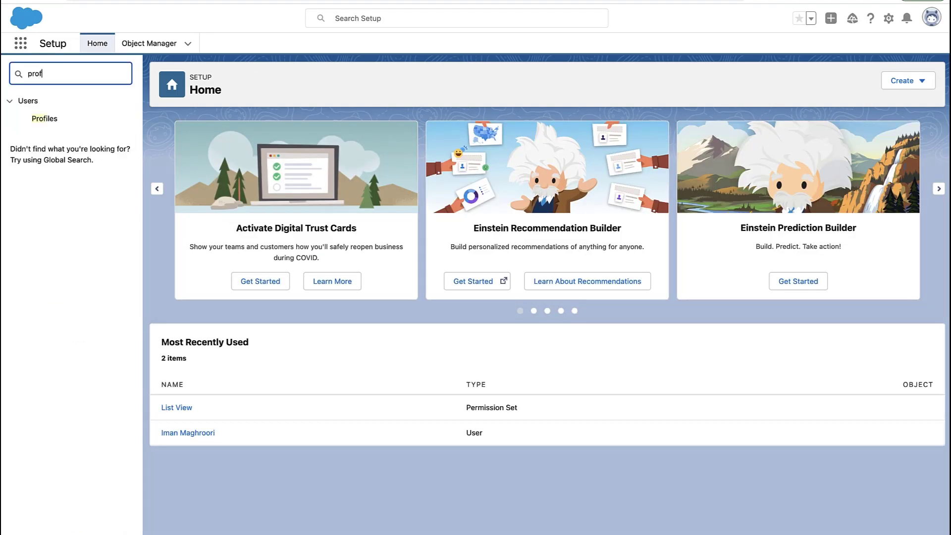
left_click(44, 119)
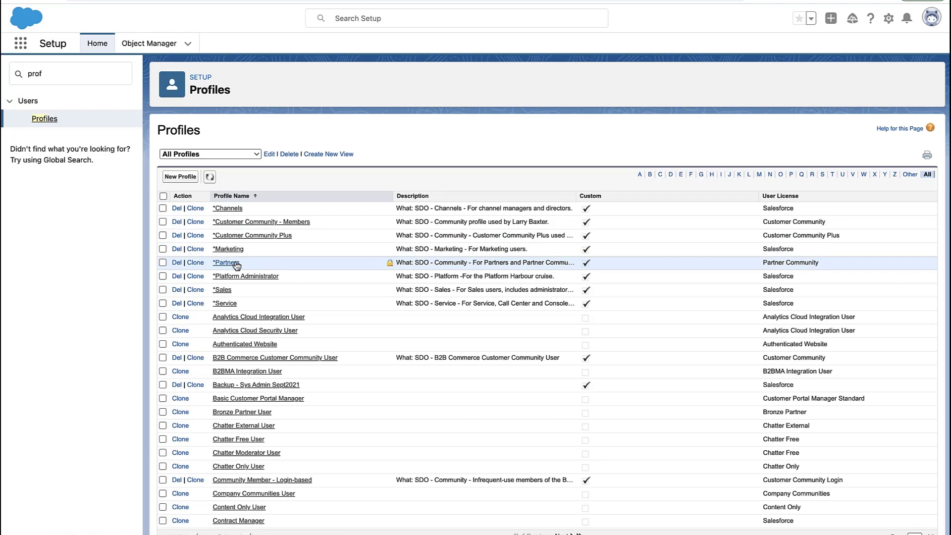
left_click(226, 292)
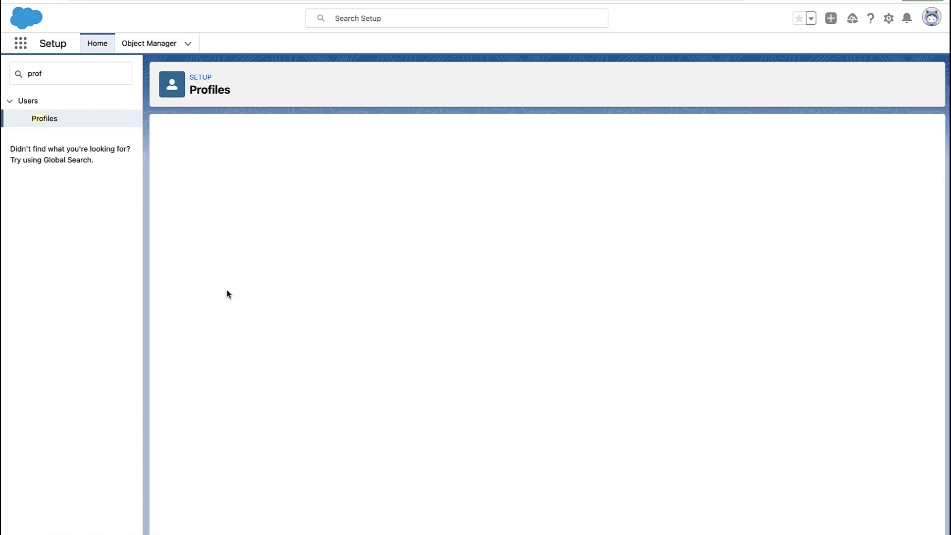
left_click(196, 154)
- Search the *Sales profile for 'list view' to review Create and Customize and Manage Public List Views
type("list v")
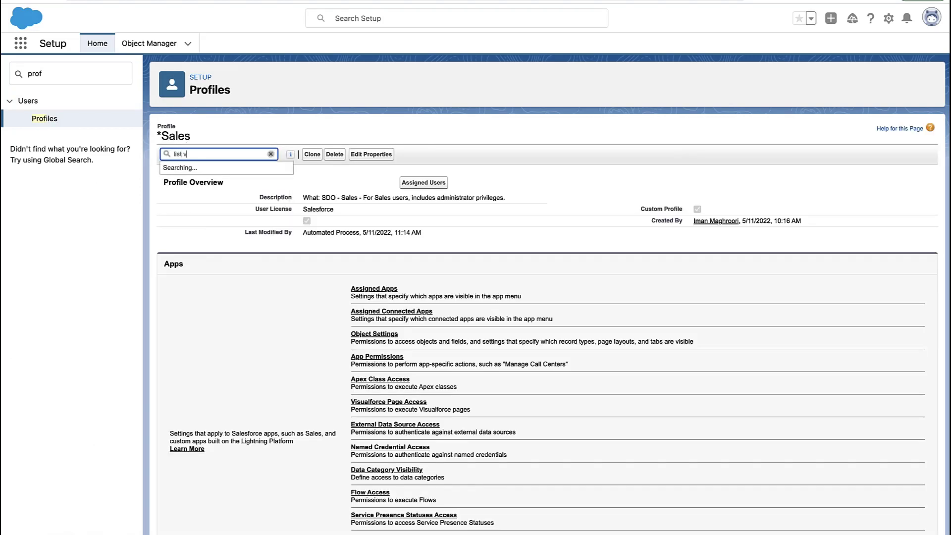
type("iew")
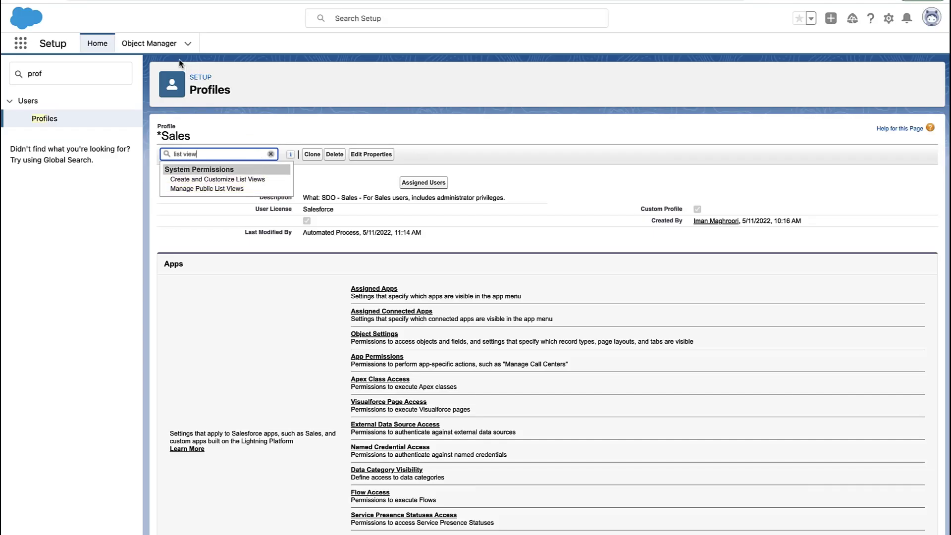
left_click(180, 58)
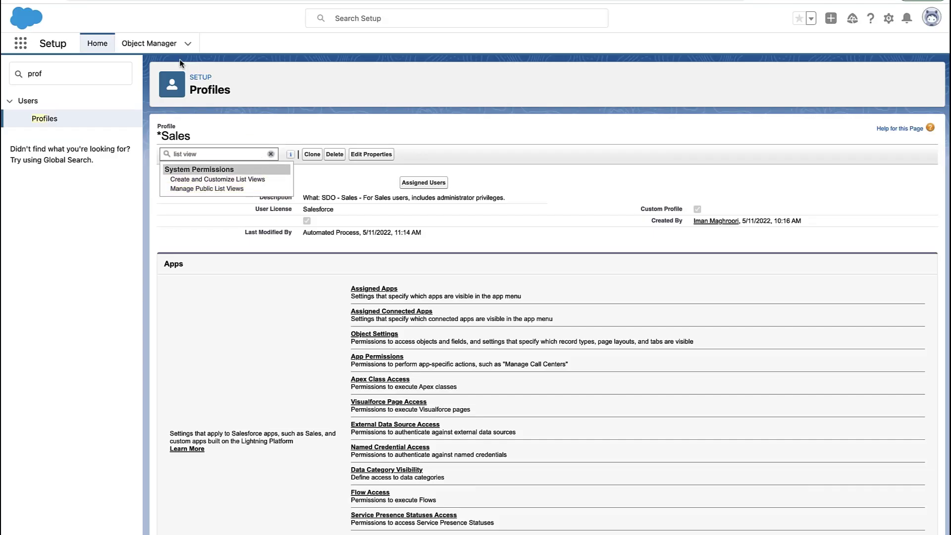
- In Object Manager, filter by 'o', open Opportunity's Search Layouts, and edit the Default Layout
left_click(150, 47)
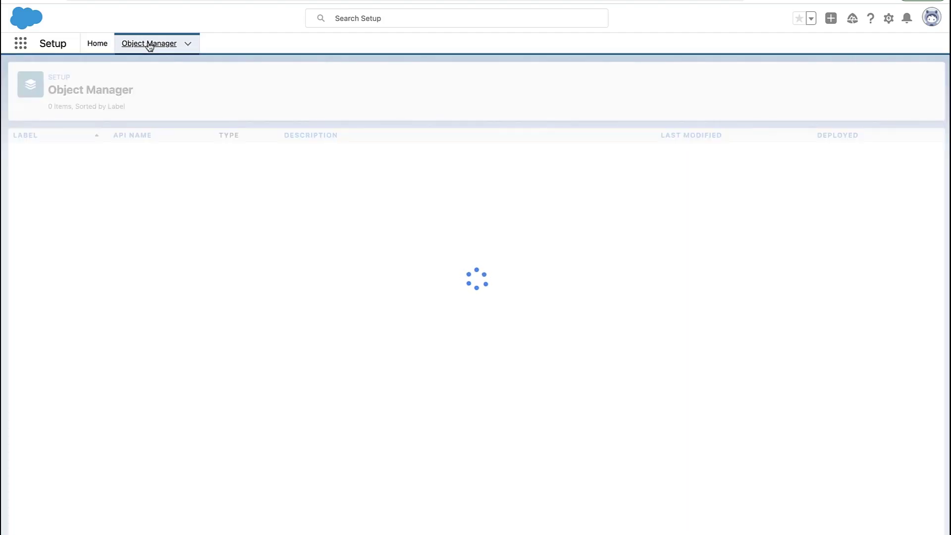
left_click(756, 80)
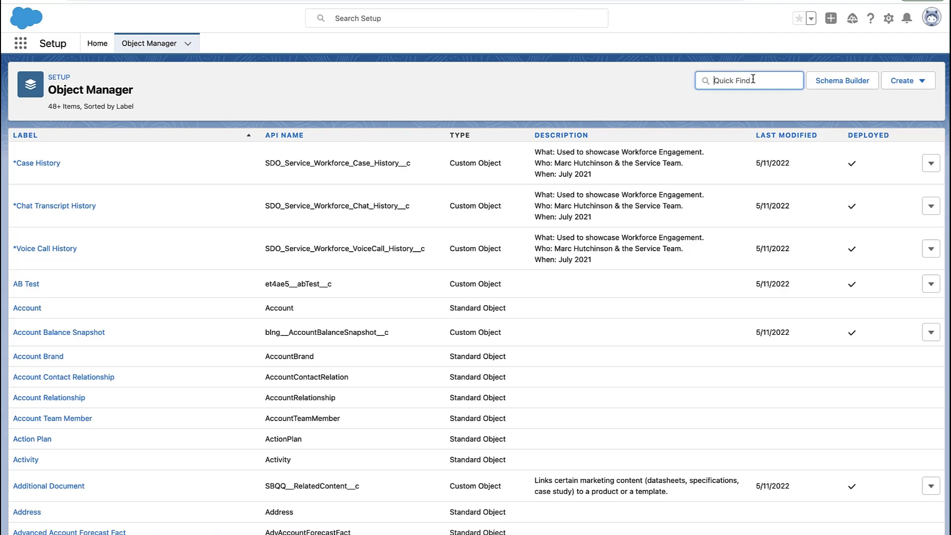
type("opp")
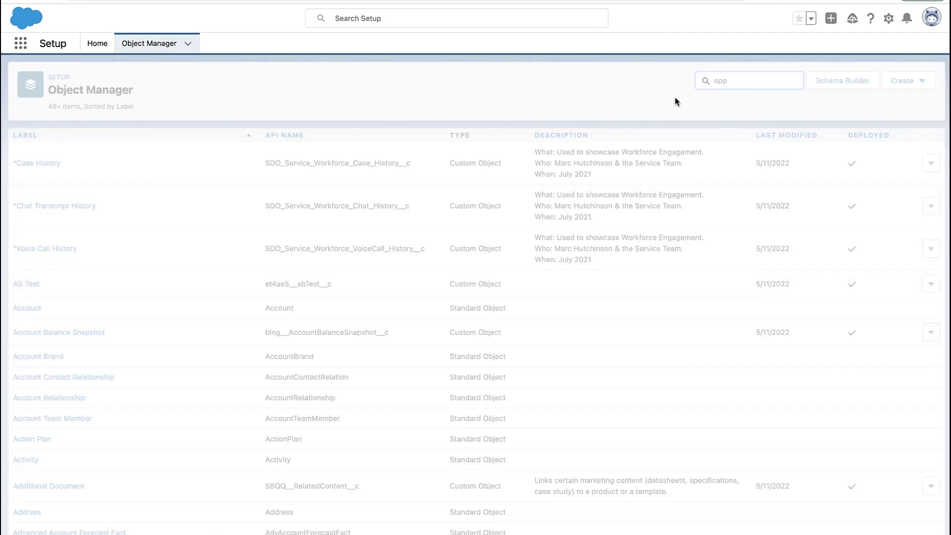
left_click(35, 187)
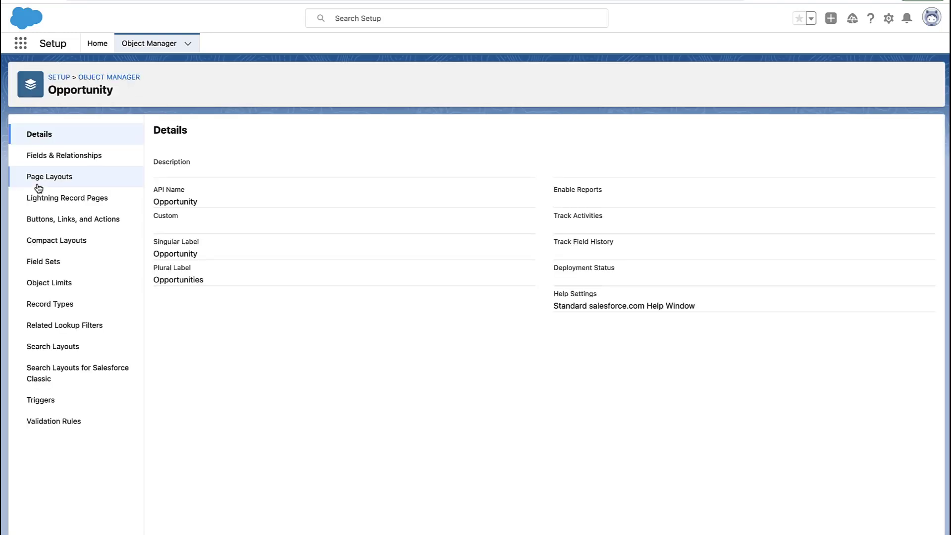
left_click(60, 347)
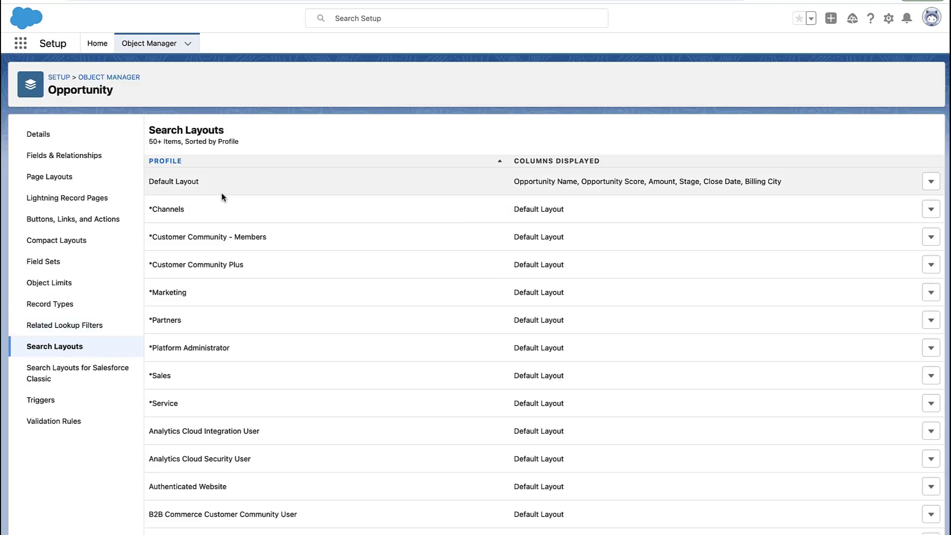
left_click_drag(195, 186, 144, 183)
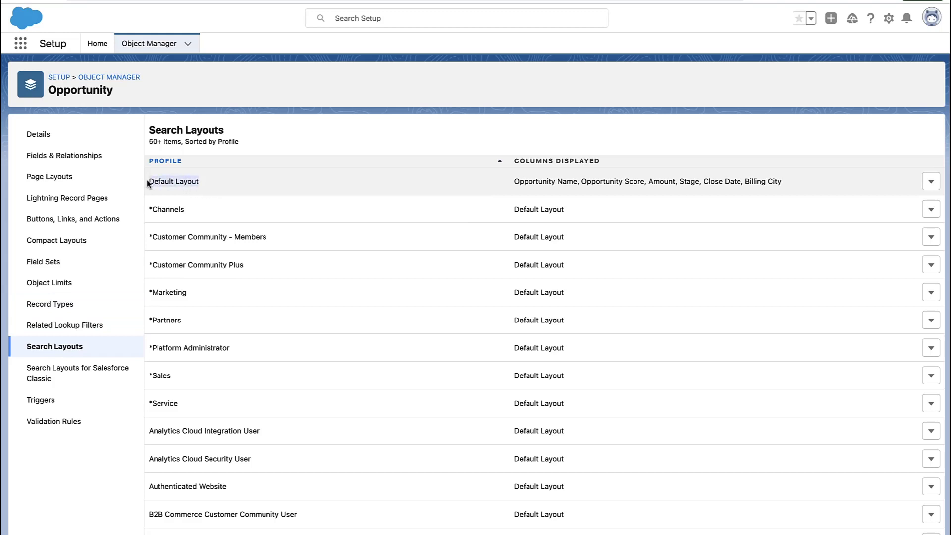
left_click(931, 190)
left_click(920, 207)
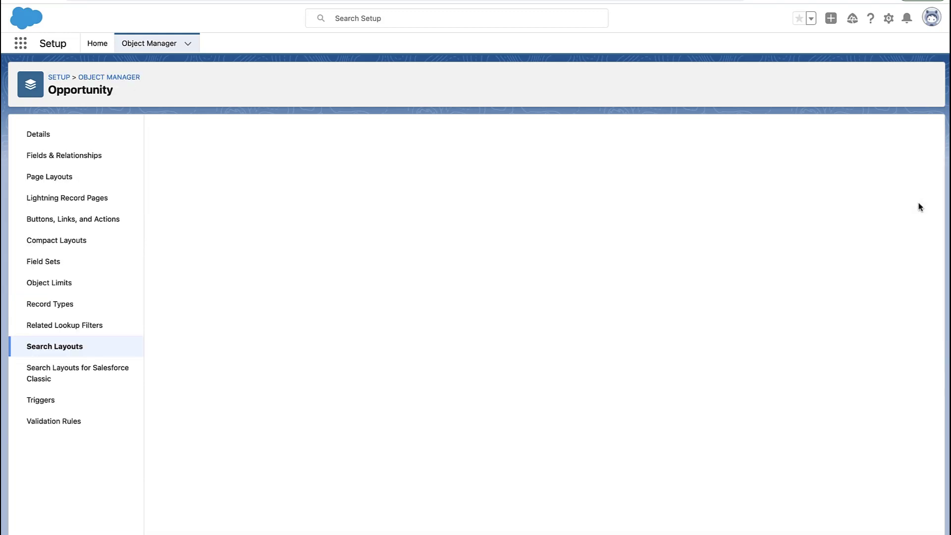
- Save the Default Layout with columns Opportunity Name, Amount, Stage, Billing City, removing Opportunity Score and Close Date
left_click(313, 252)
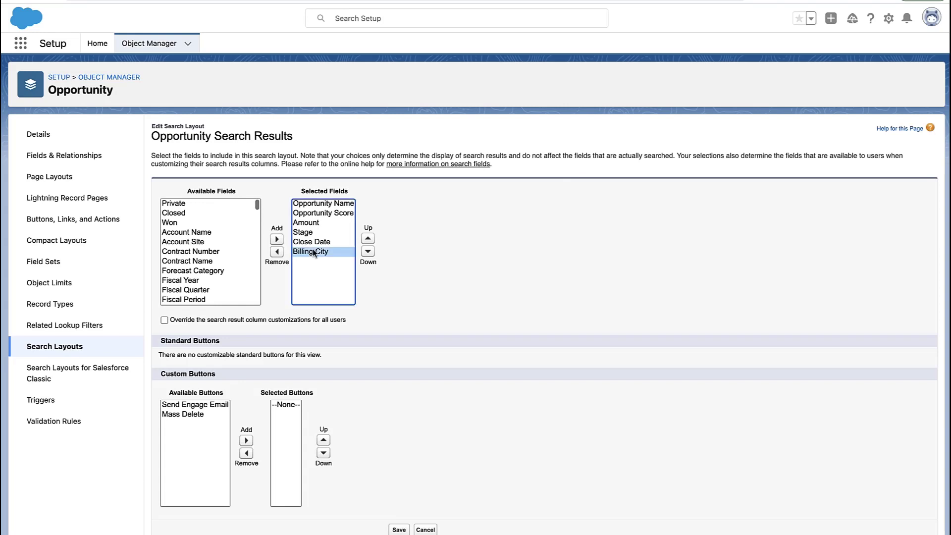
left_click(366, 239)
left_click(368, 240)
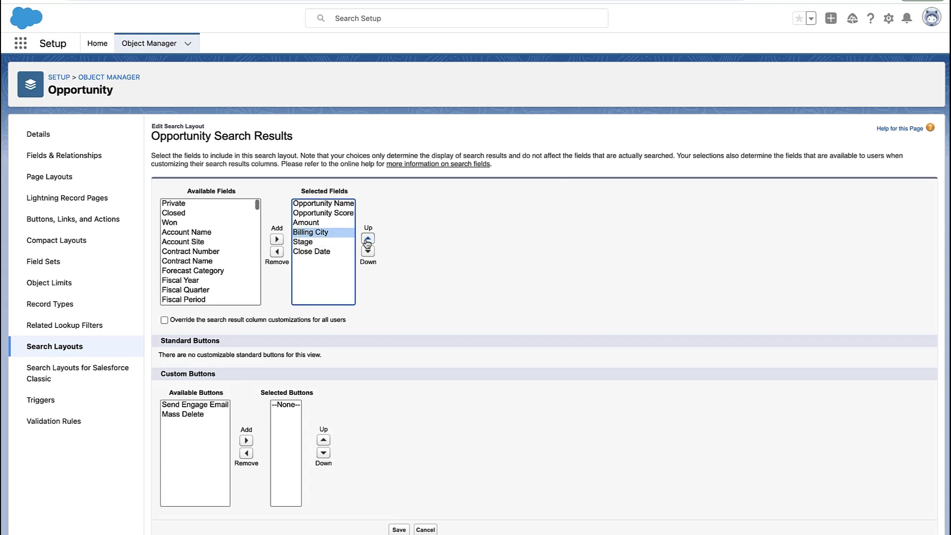
left_click(319, 243)
left_click(369, 240)
left_click(329, 215)
left_click(277, 252)
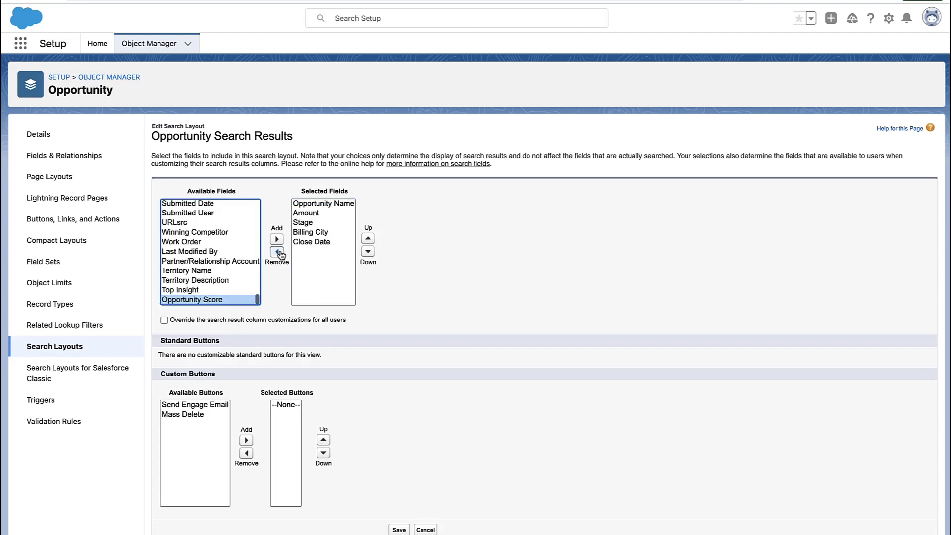
left_click(309, 244)
left_click(277, 252)
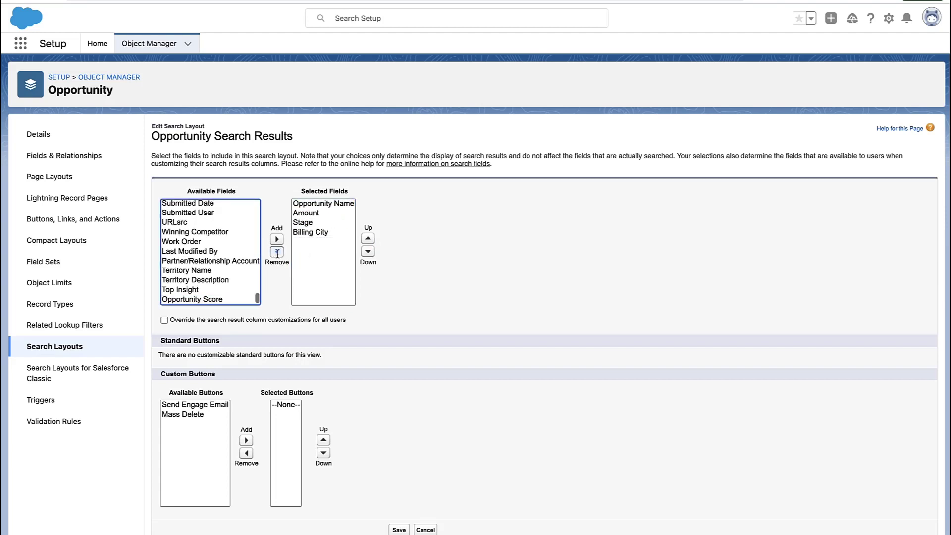
left_click(364, 392)
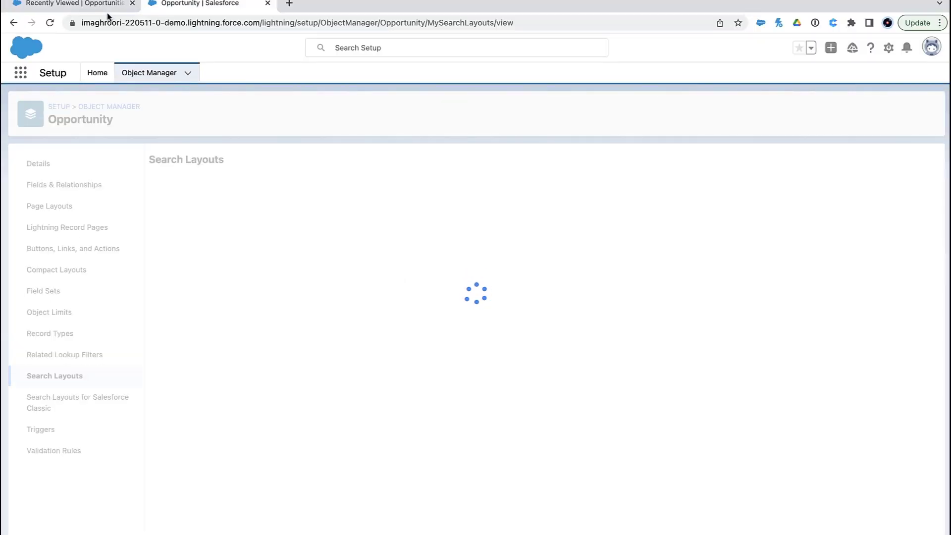
- Refresh the Recently Viewed opportunities list to confirm the new columns, then return to Setup
left_click(107, 11)
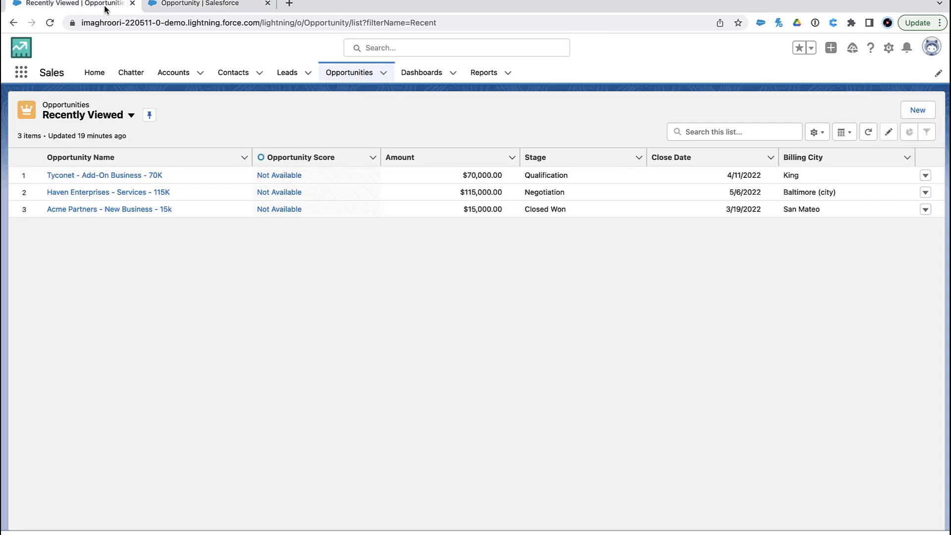
left_click(869, 132)
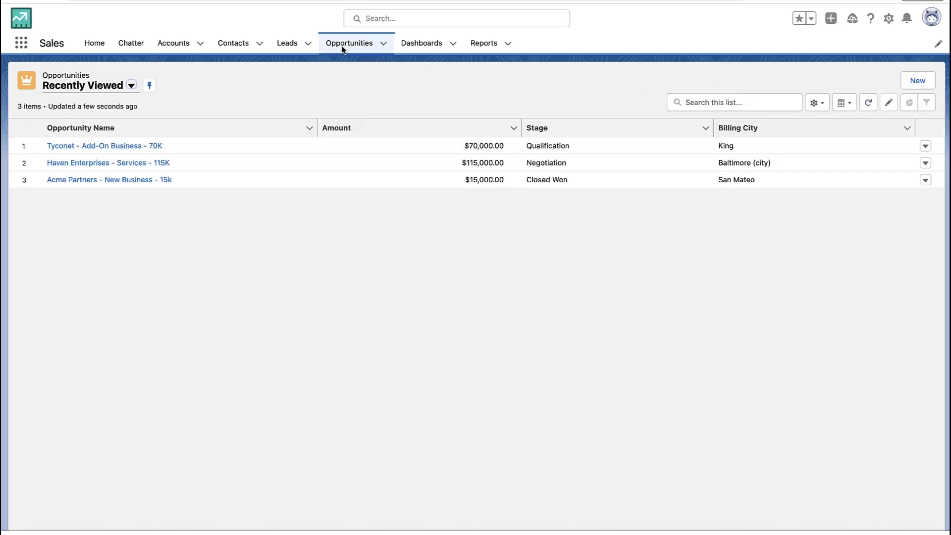
left_click(278, 1)
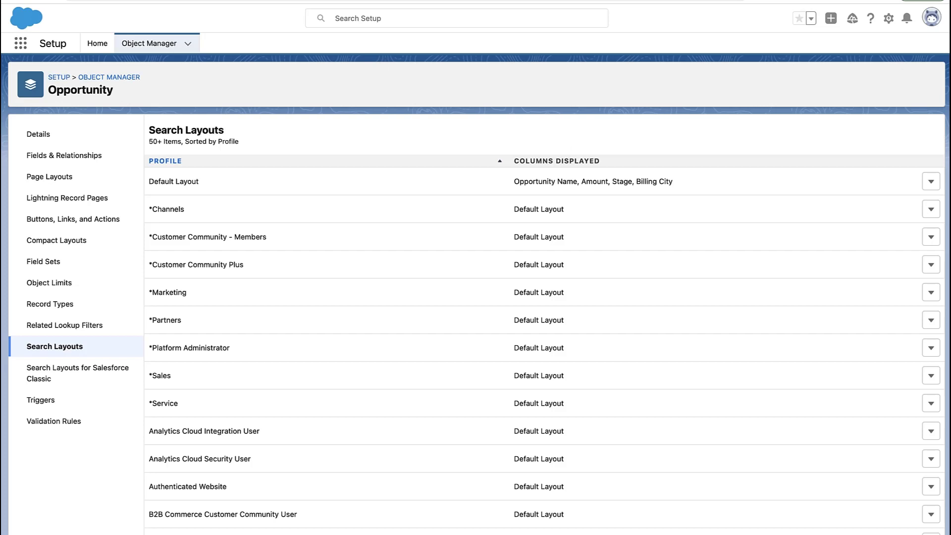
- Edit the Default Layout again, adding the Closed and Account Name fields, and save
left_click(930, 183)
left_click(916, 203)
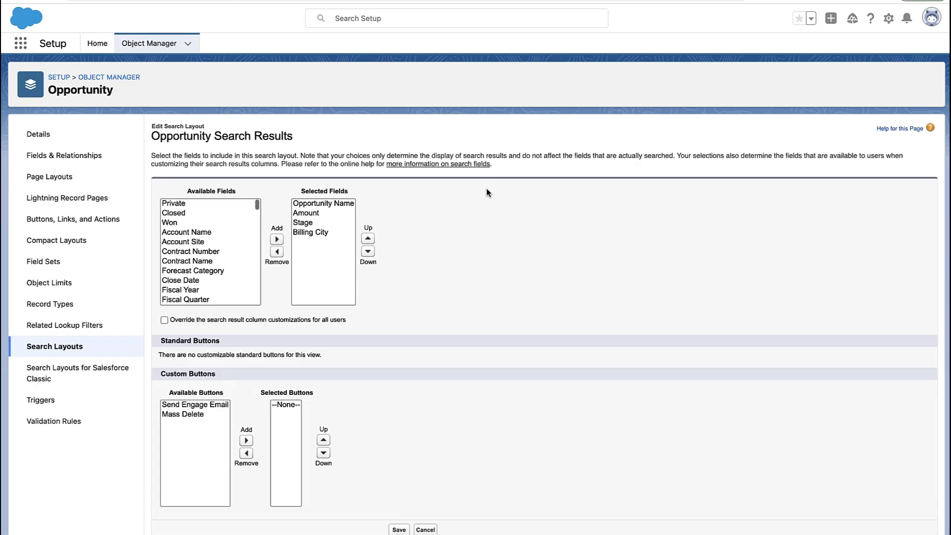
left_click(228, 213)
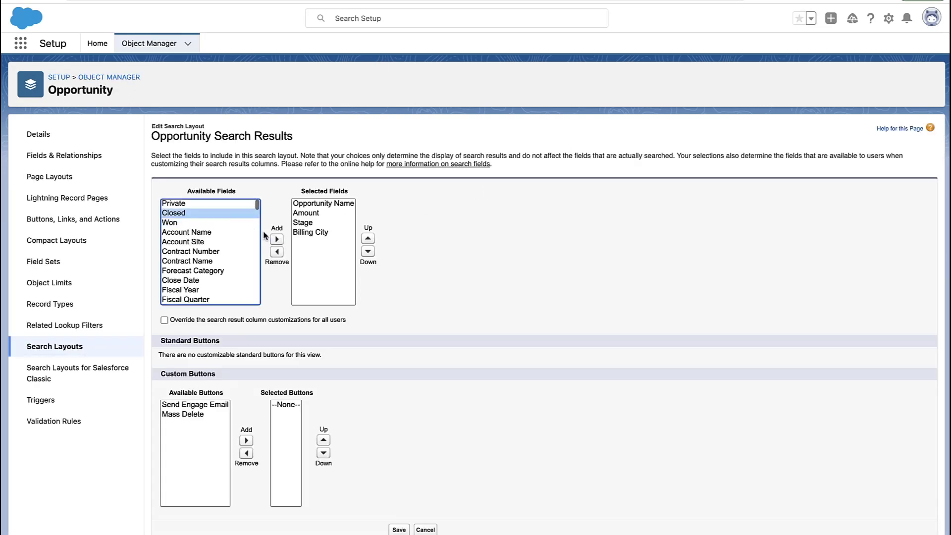
left_click(276, 239)
left_click(245, 224)
left_click(277, 239)
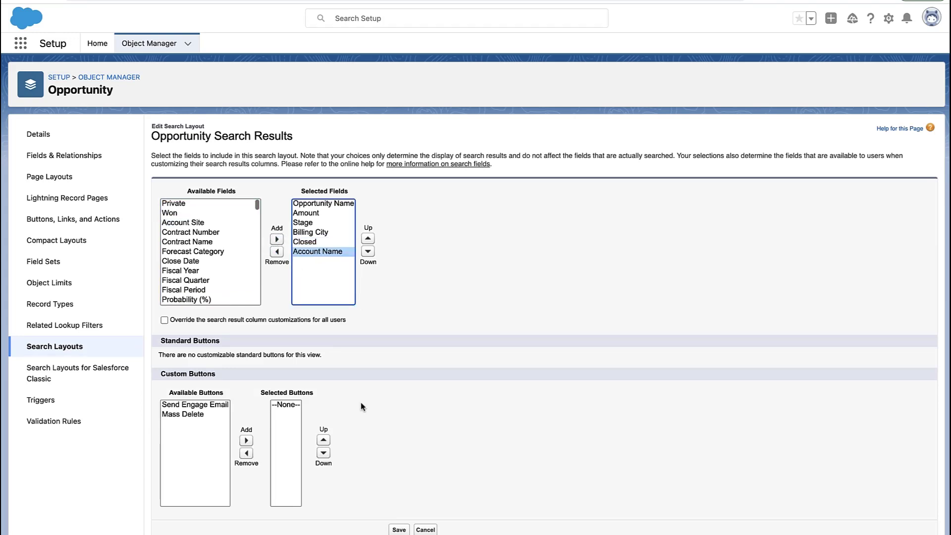
left_click(399, 530)
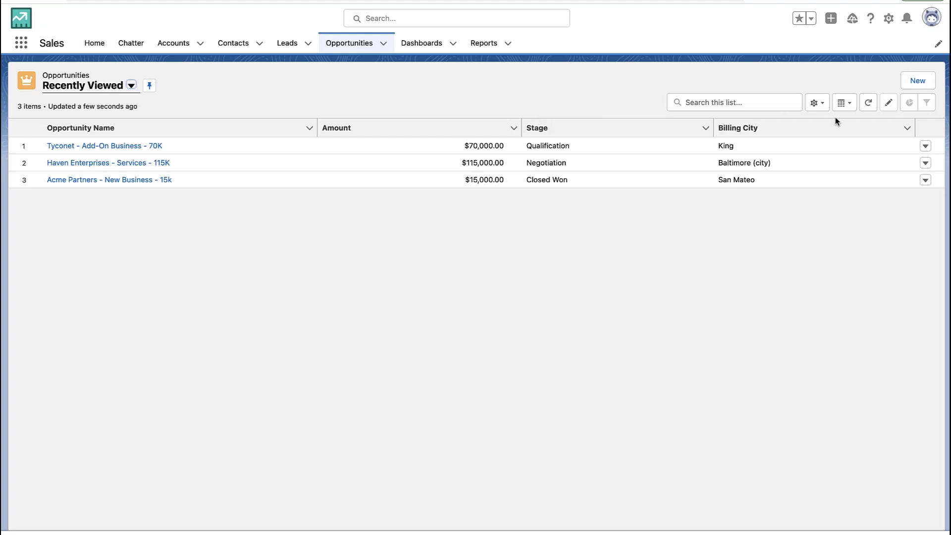
- Refresh the Recently Viewed list to display the Closed and Account Name columns for all 3 records
left_click(868, 104)
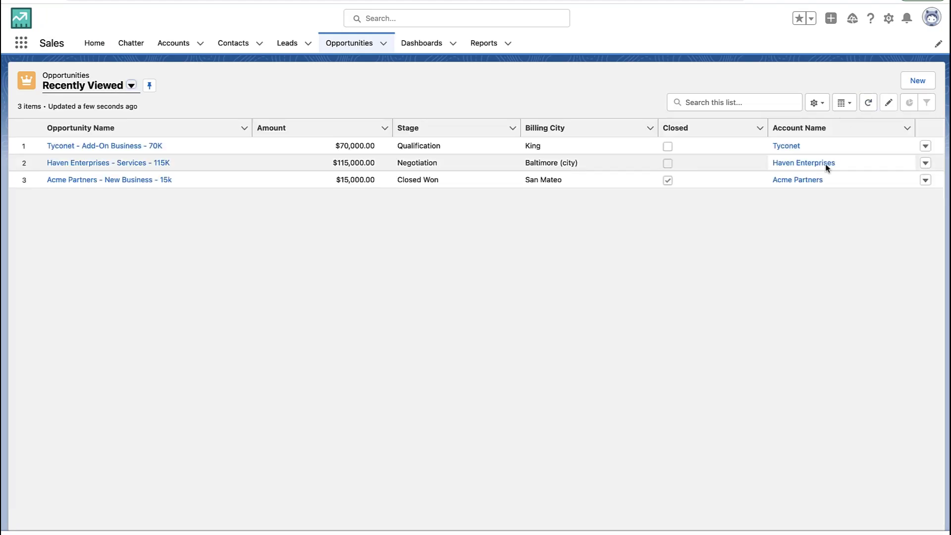